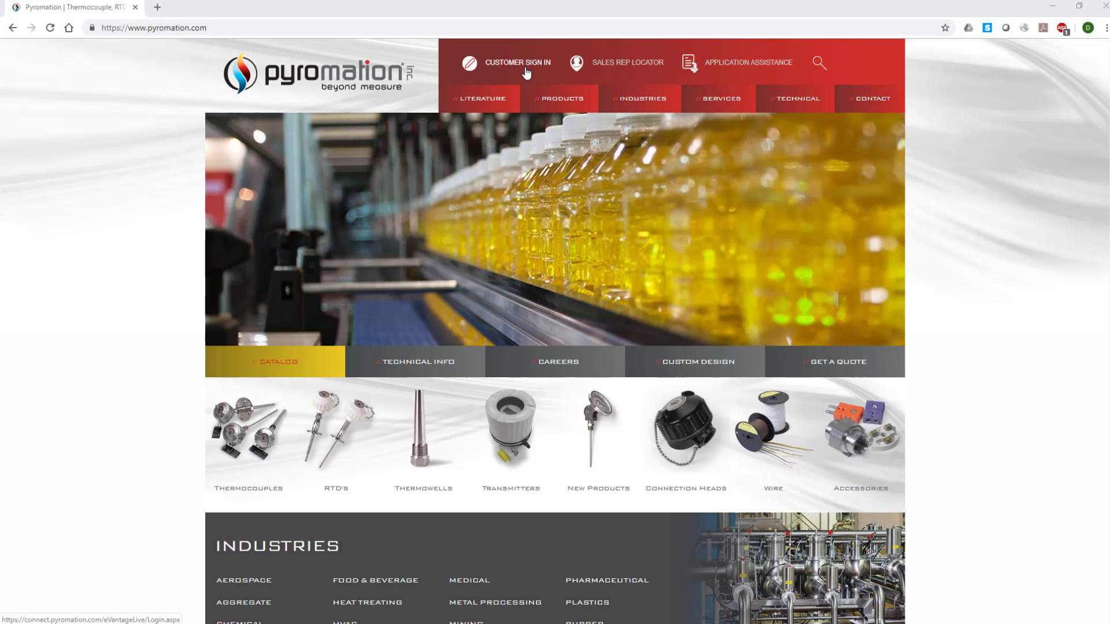
Step: Log in through Customer Sign In with the account e-mail and password
{"action": "left_click", "coordinate": [526, 70]}
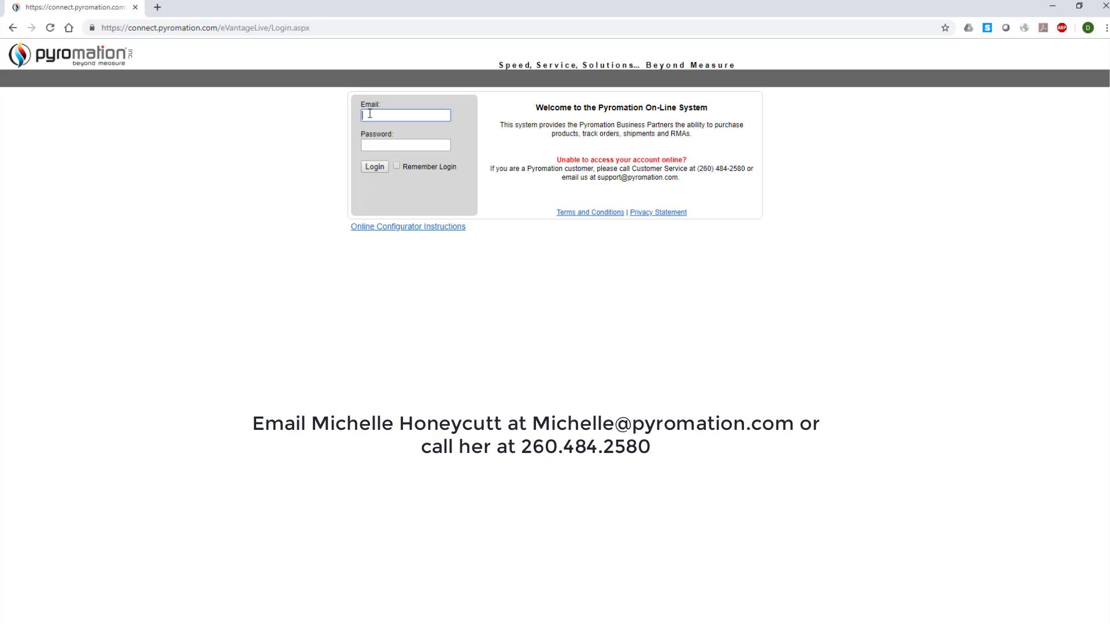
{"action": "left_click", "coordinate": [370, 114]}
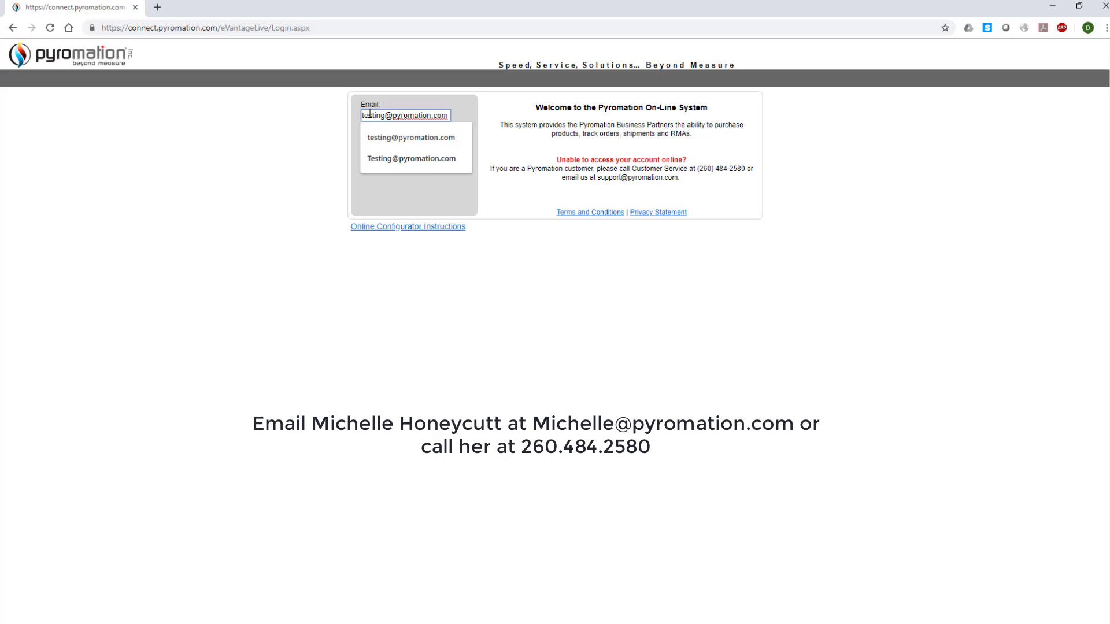
{"action": "key", "text": "Tab"}
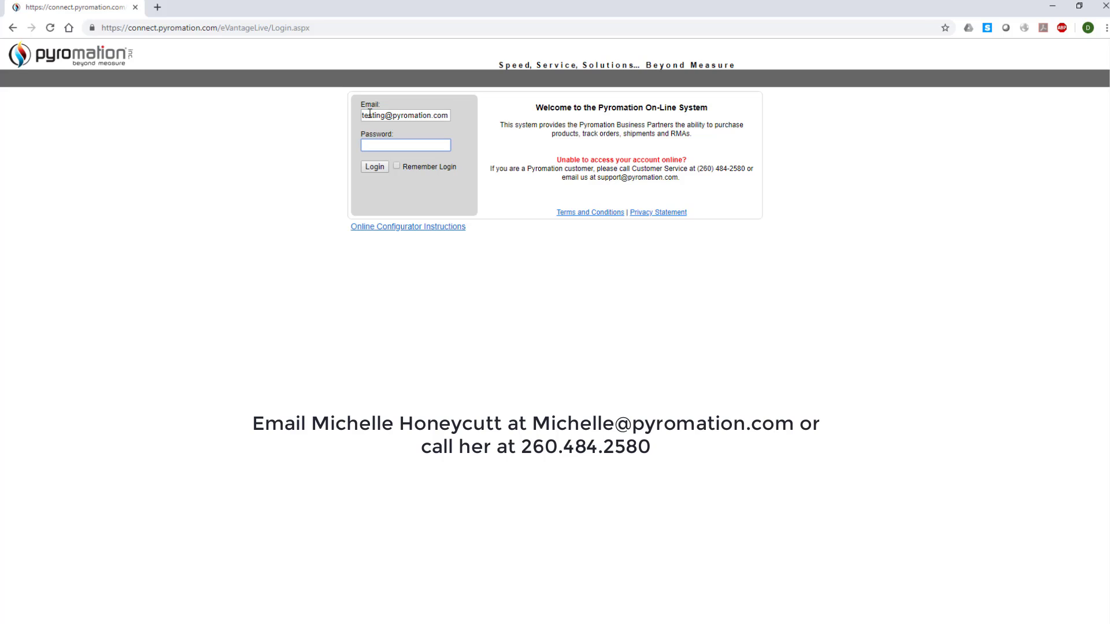
{"action": "type", "text": "••••••••"}
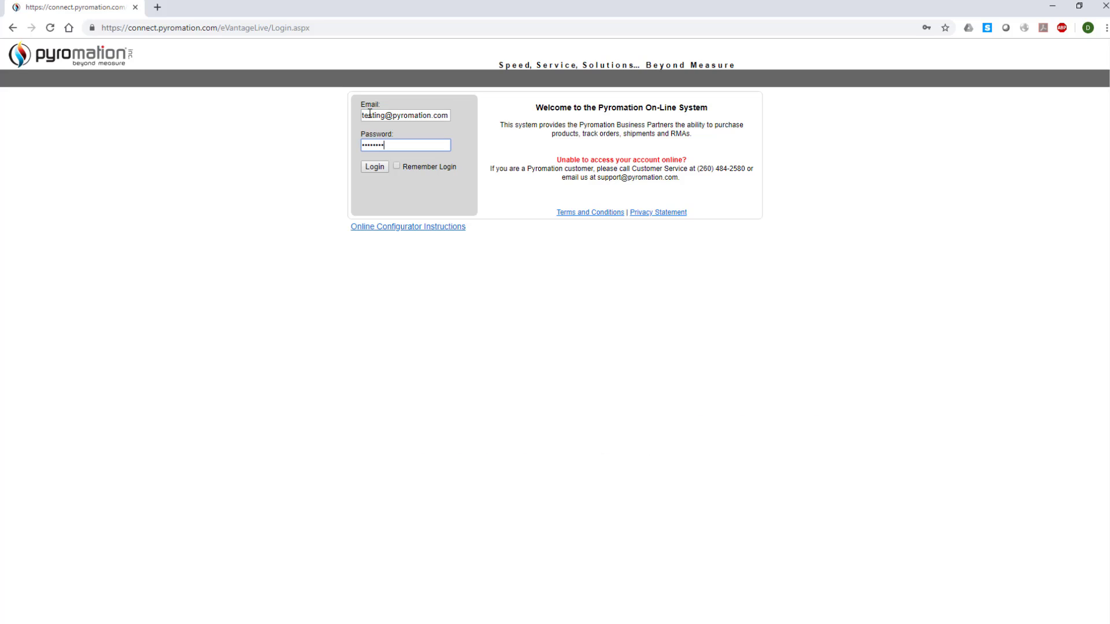
{"action": "key", "text": "Return"}
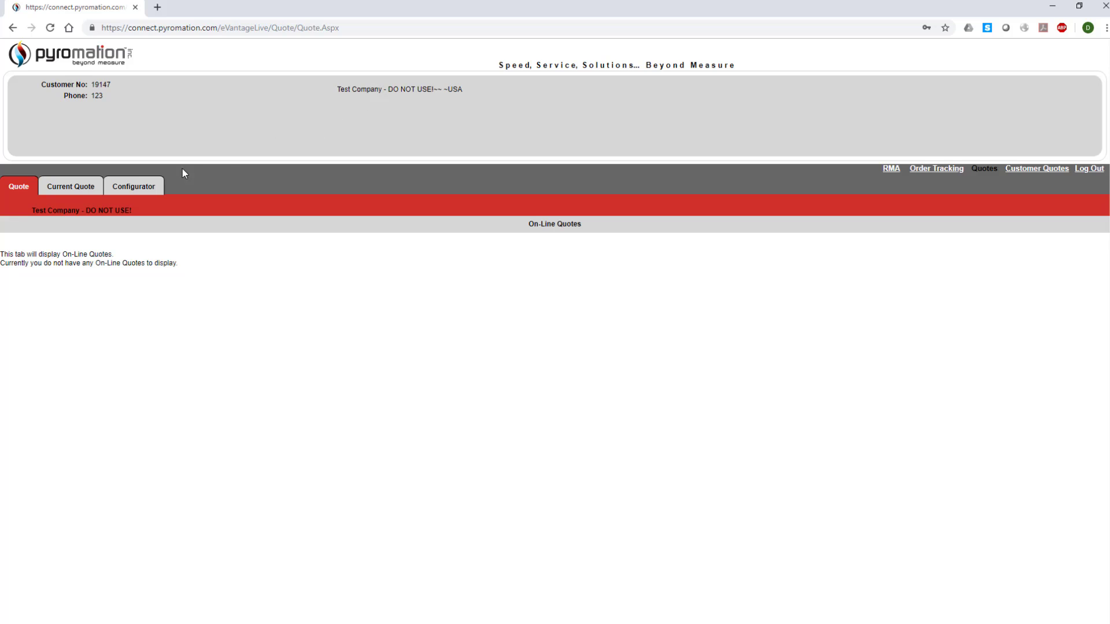
Step: Open the Configurator listing Thermocouples, RTD's and Miscellaneous product categories
{"action": "left_click", "coordinate": [140, 194]}
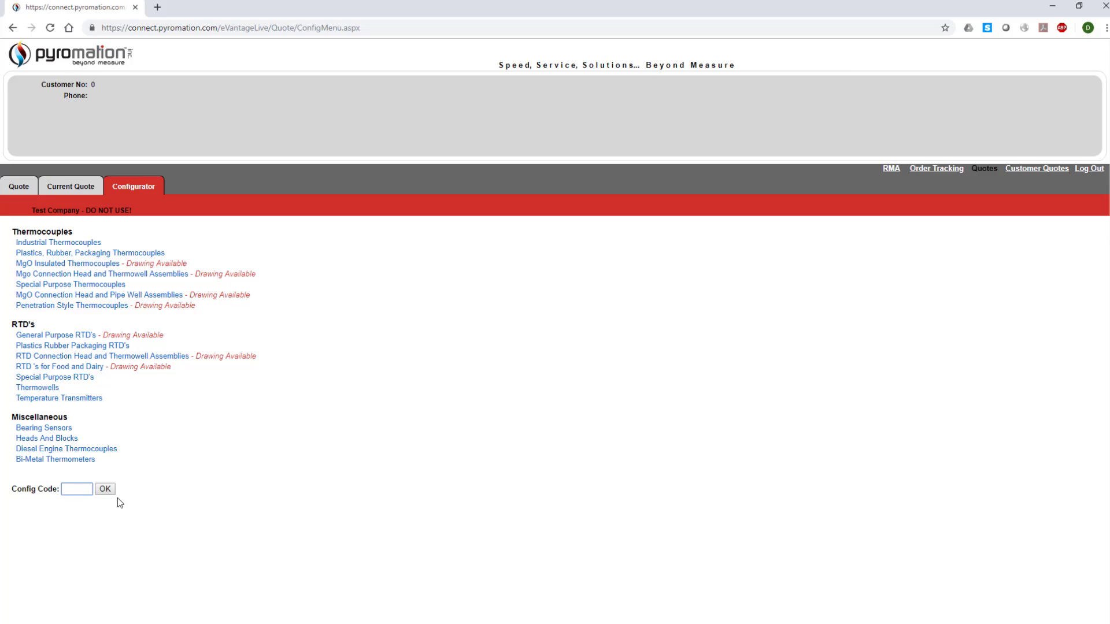
Step: Open the GP02 form under Mgo Connection Head and Thermowell Assemblies
{"action": "left_click", "coordinate": [226, 280]}
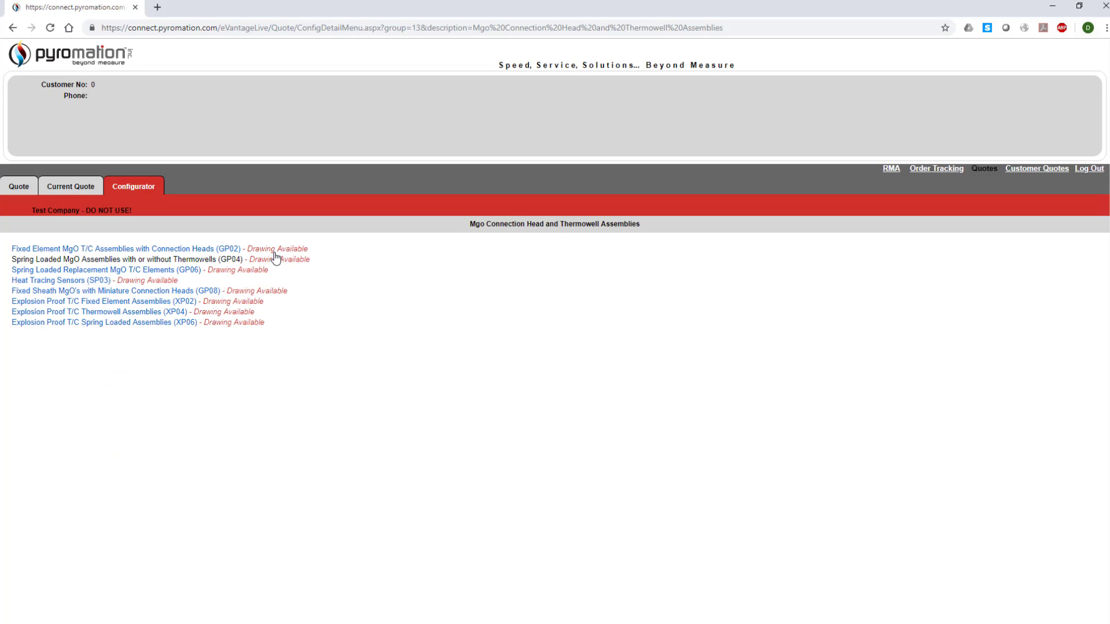
{"action": "left_click", "coordinate": [277, 252]}
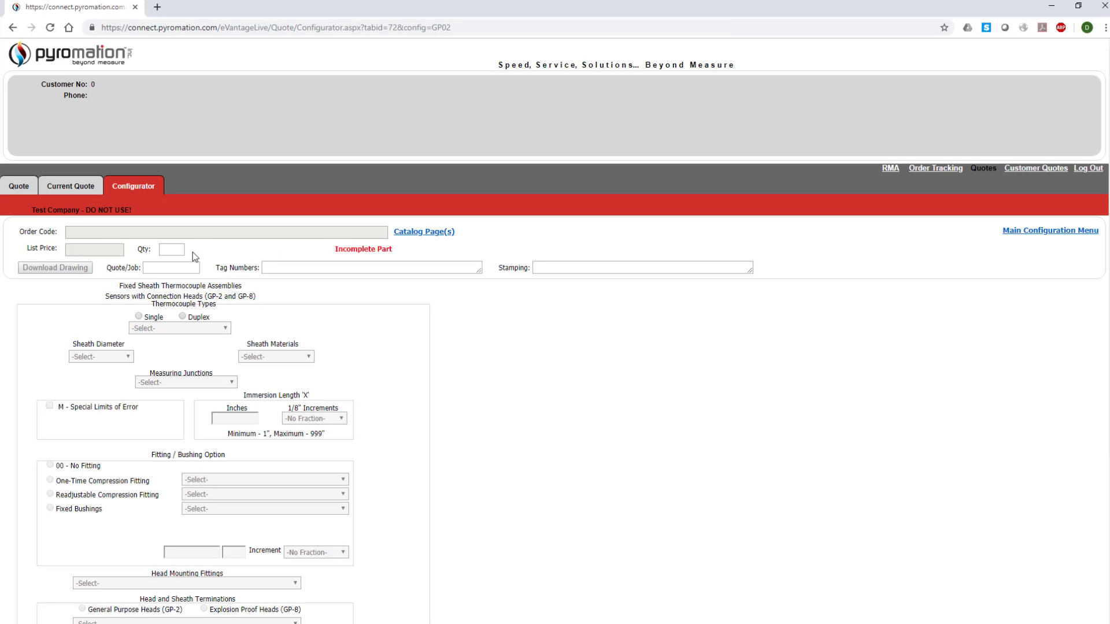
Step: Enter quantity 5 and Quote/Job reference 111
{"action": "left_click", "coordinate": [171, 251]}
{"action": "type", "text": "5"}
{"action": "left_click", "coordinate": [165, 267]}
{"action": "type", "text": "111"}
Step: Choose a single Type E thermocouple with 3/16" sheath and grounded junction
{"action": "left_click", "coordinate": [140, 318]}
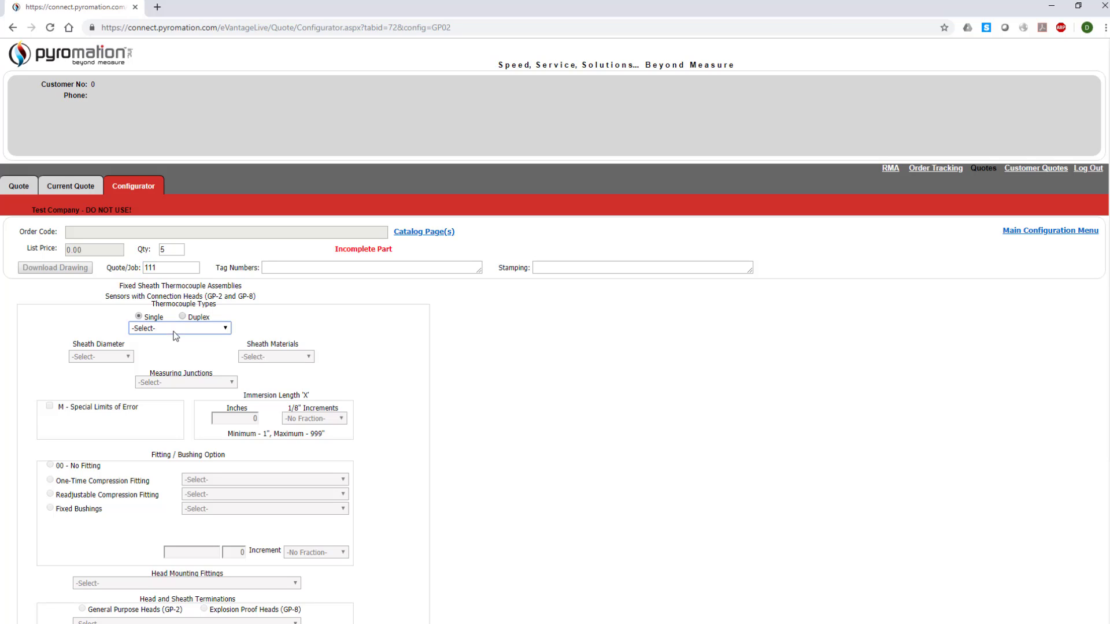
{"action": "left_click", "coordinate": [175, 331]}
{"action": "left_click", "coordinate": [165, 349]}
{"action": "left_click", "coordinate": [124, 356]}
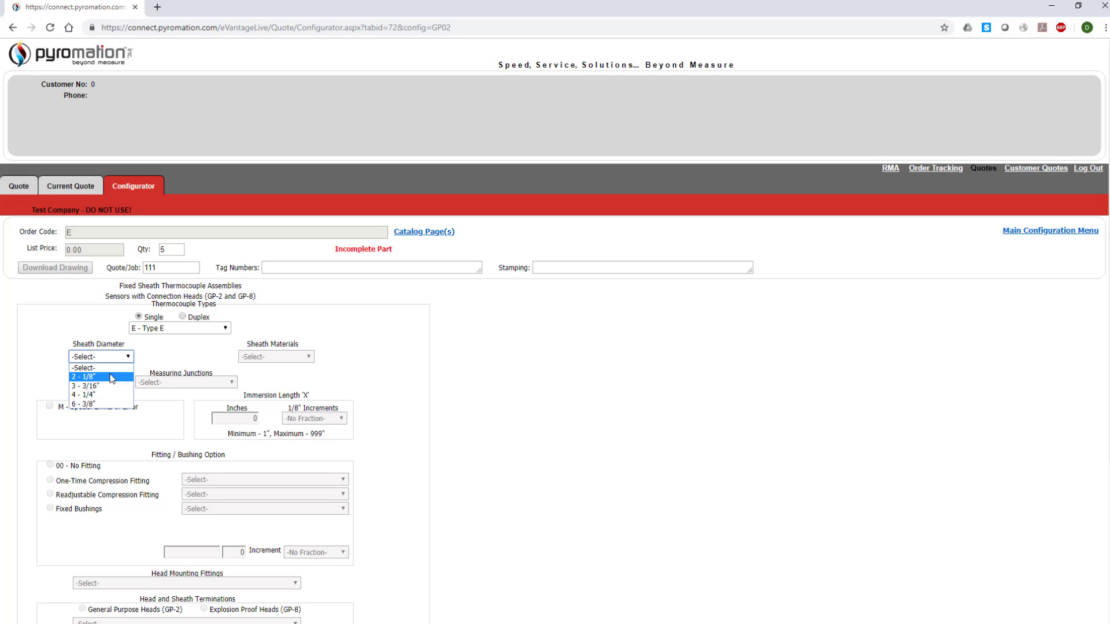
{"action": "left_click", "coordinate": [110, 385]}
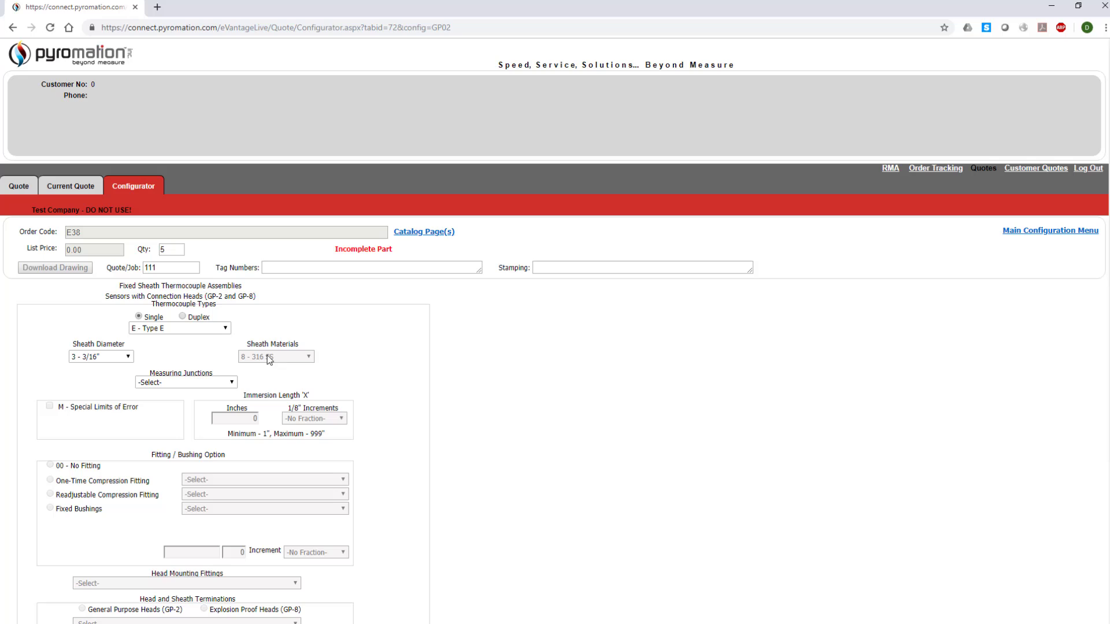
{"action": "left_click", "coordinate": [183, 383]}
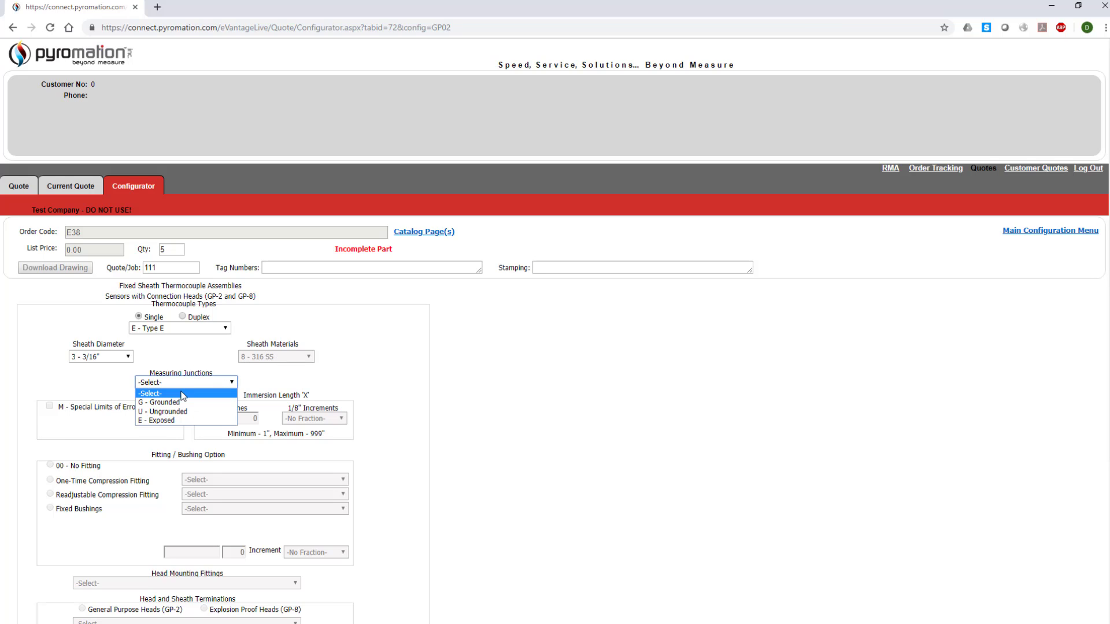
{"action": "left_click", "coordinate": [181, 403]}
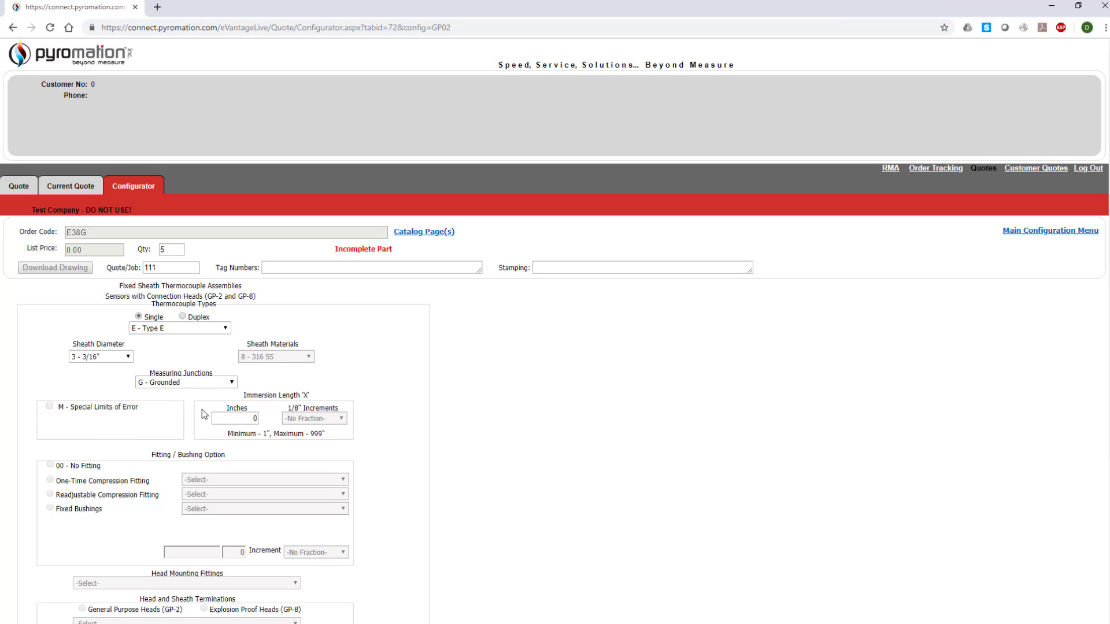
Step: Set immersion length to 21 3/8 inches with 00 - No Fitting
{"action": "left_click", "coordinate": [241, 422]}
{"action": "type", "text": "21"}
{"action": "key", "text": "Tab"}
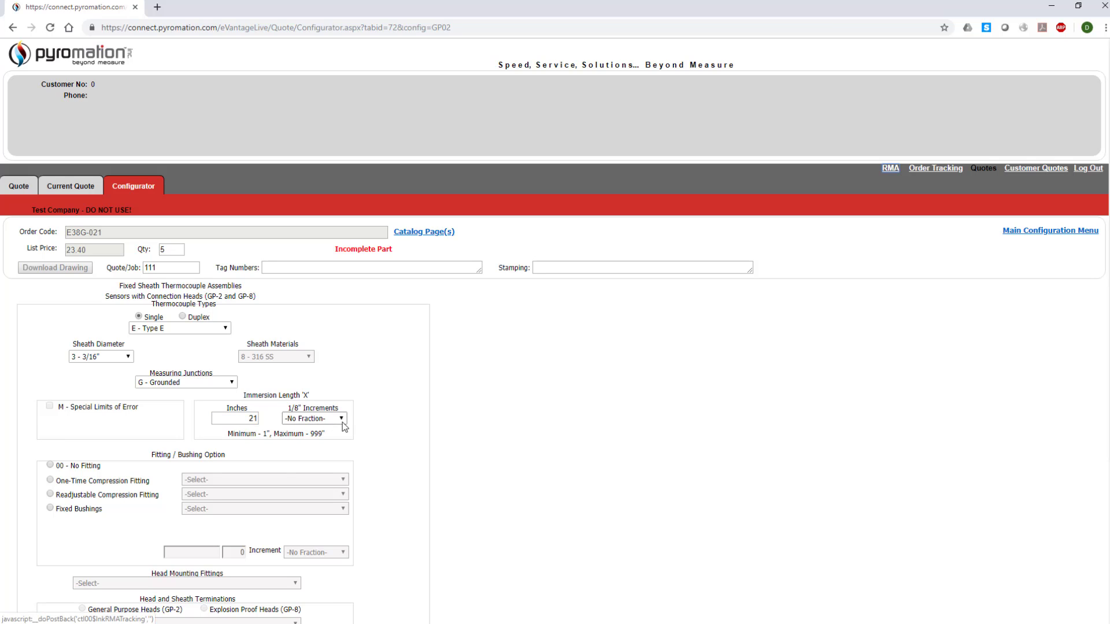
{"action": "left_click", "coordinate": [342, 421]}
{"action": "left_click", "coordinate": [299, 460]}
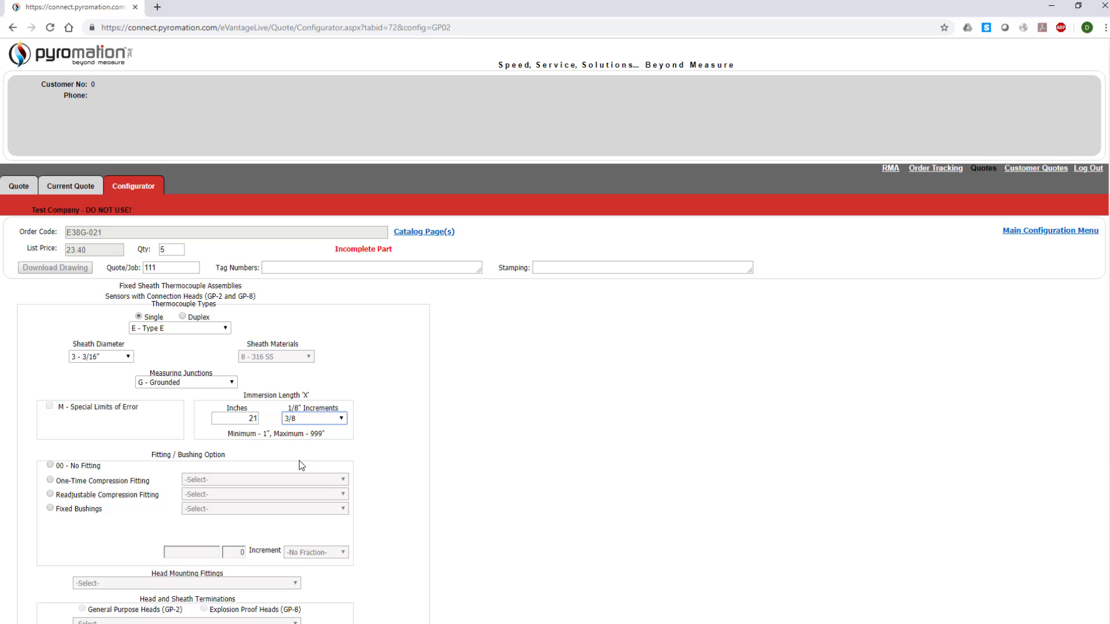
{"action": "left_click", "coordinate": [50, 466]}
Step: Pick the 6HN hex nipple and GP-2 head 63 White Polypropylene, then download the drawing
{"action": "scroll", "coordinate": [50, 467], "scroll_direction": "down", "scroll_amount": 3}
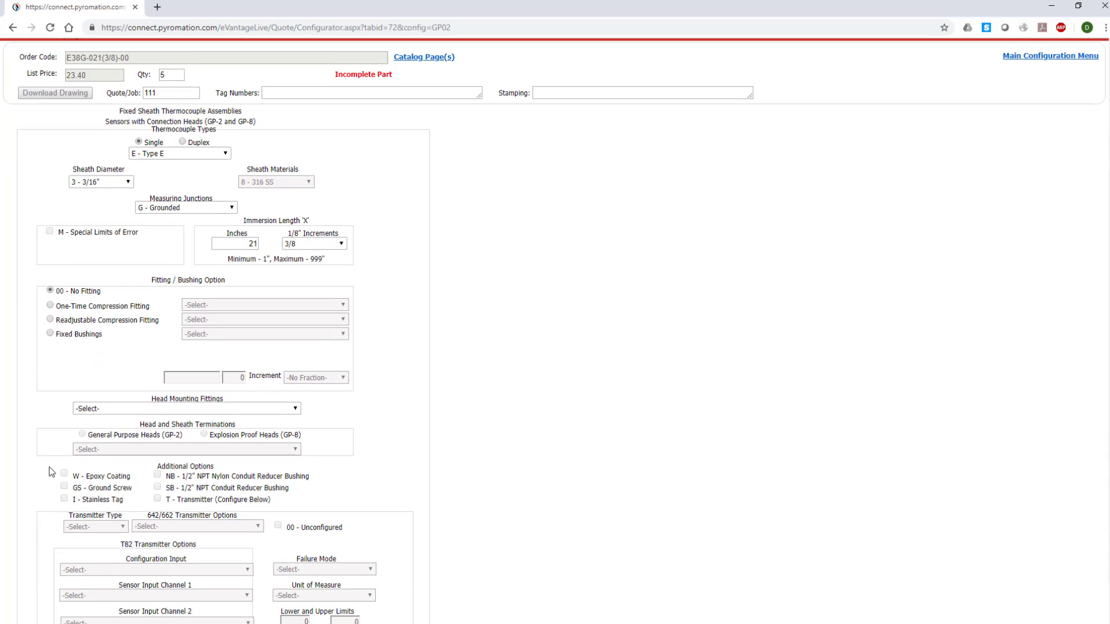
{"action": "left_click", "coordinate": [225, 409]}
{"action": "left_click", "coordinate": [198, 428]}
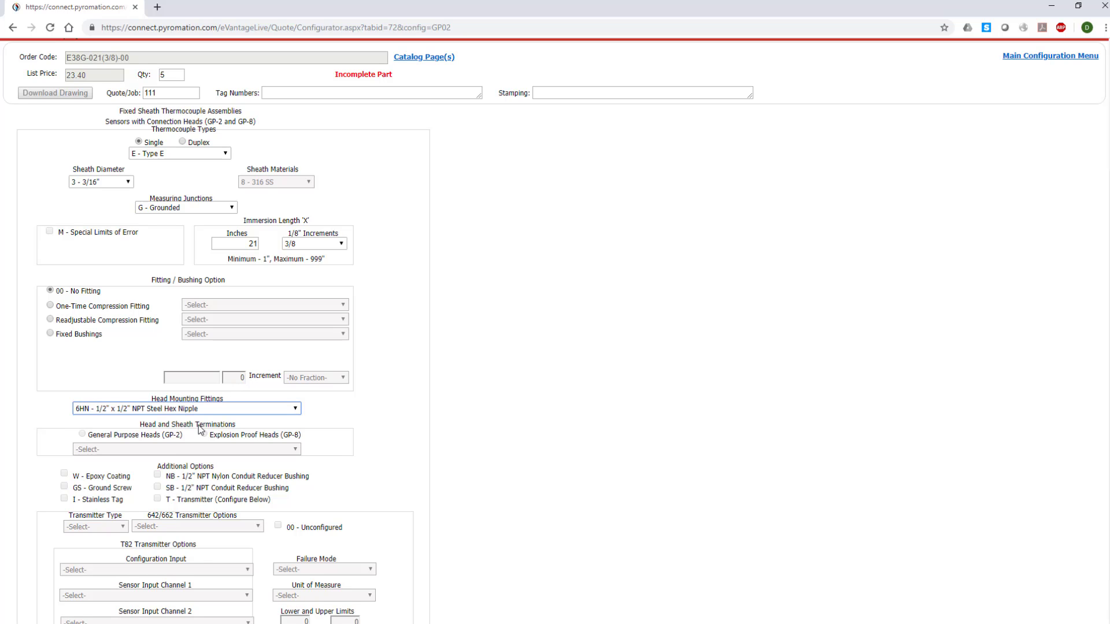
{"action": "left_click", "coordinate": [82, 435]}
{"action": "left_click", "coordinate": [145, 450]}
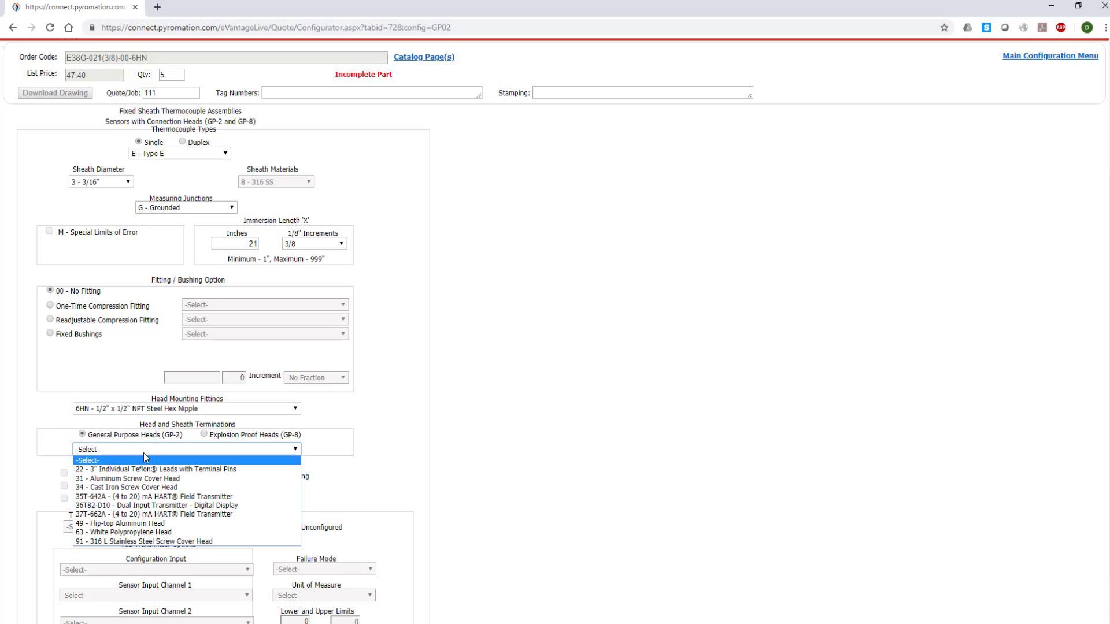
{"action": "left_click", "coordinate": [118, 532]}
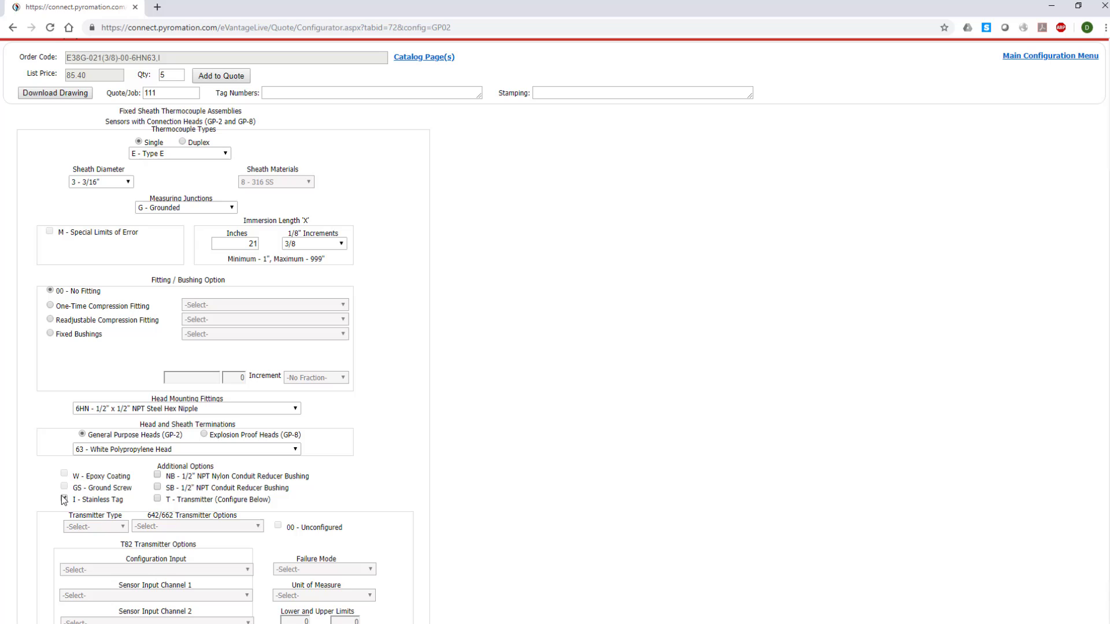
{"action": "left_click", "coordinate": [53, 94]}
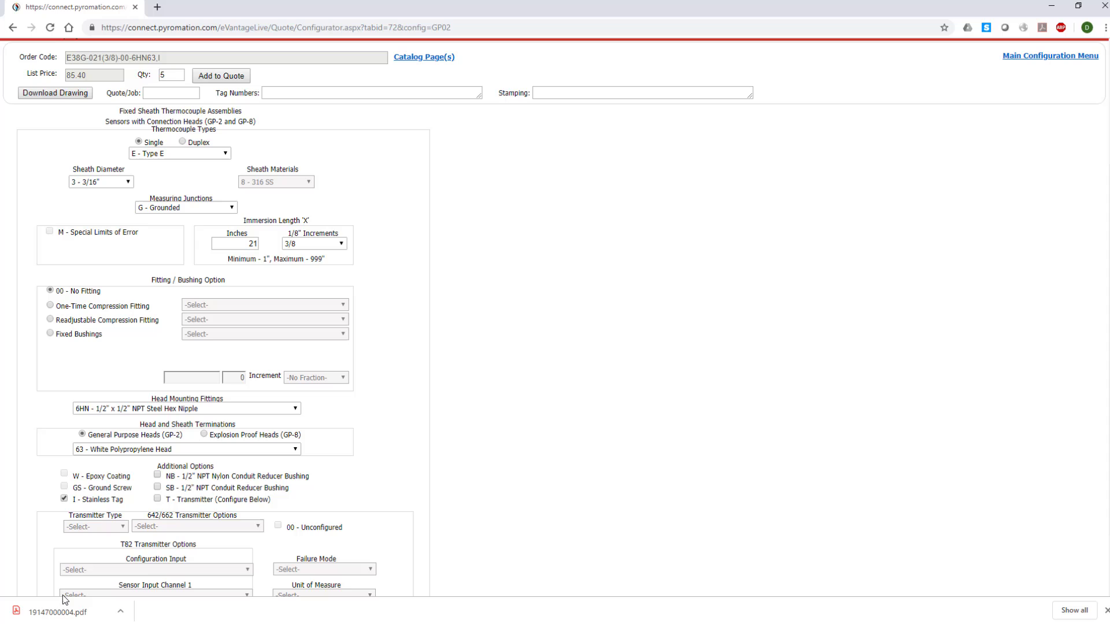
Step: Wait for 19147000004.pdf to finish downloading in the downloads bar
{"action": "left_click_drag", "start_coordinate": [62, 610], "coordinate": [61, 617]}
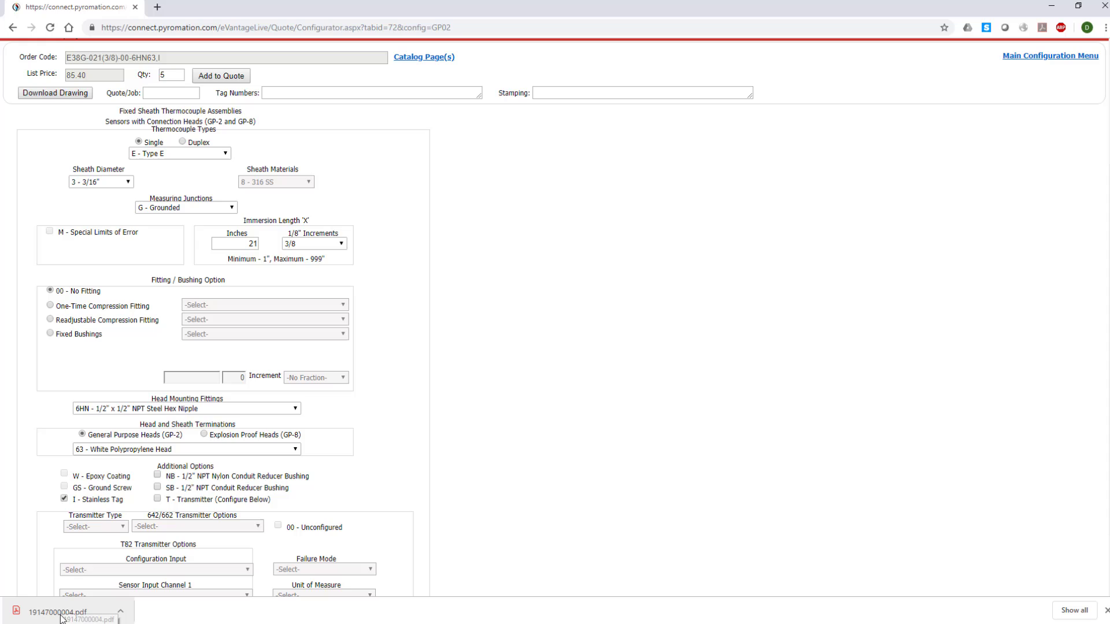
Step: Open 19147000004.pdf and scroll to the title block showing E38G-021(3/8)-00-6HN63,I
{"action": "left_click", "coordinate": [62, 614]}
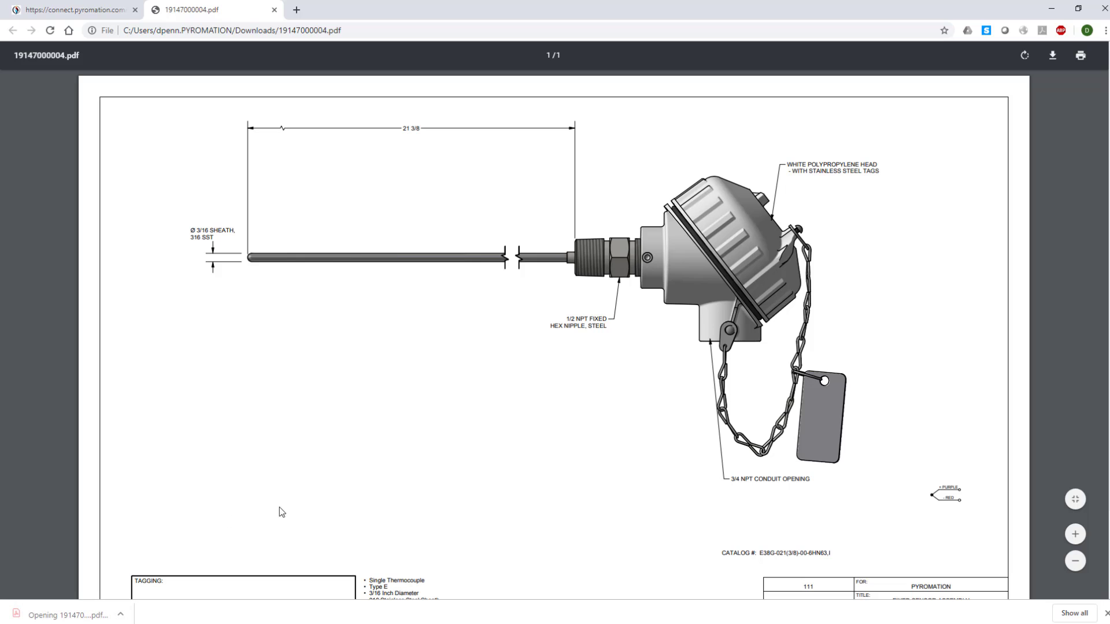
{"action": "scroll", "coordinate": [535, 478], "scroll_direction": "down", "scroll_amount": 2}
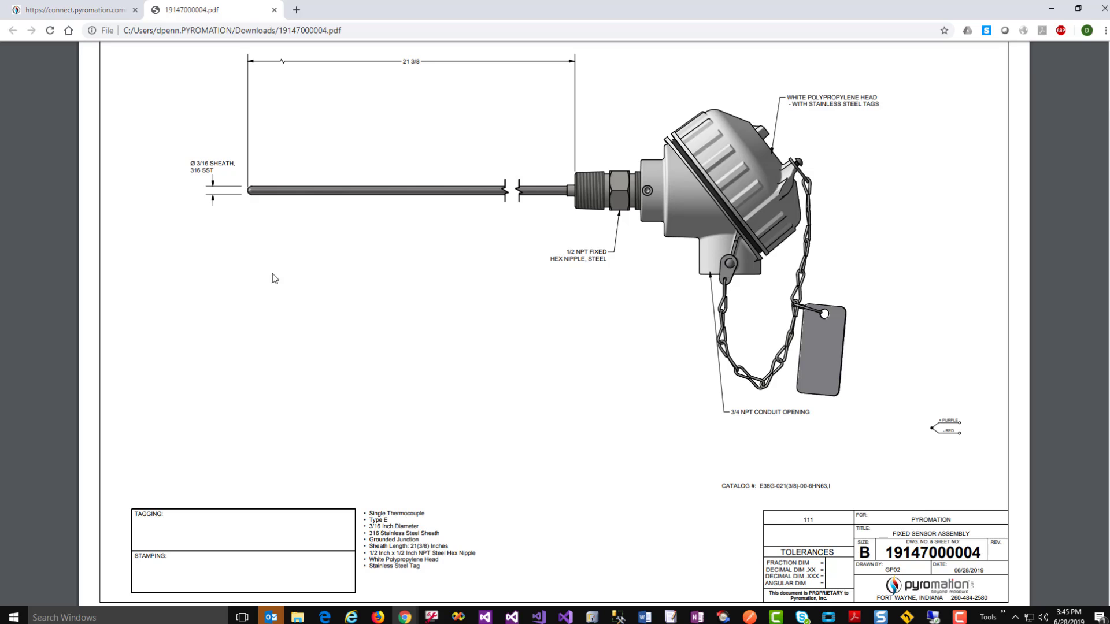
Step: Add the assembly to the current quote: 5 at $85.40, total $427.00
{"action": "left_click", "coordinate": [107, 15]}
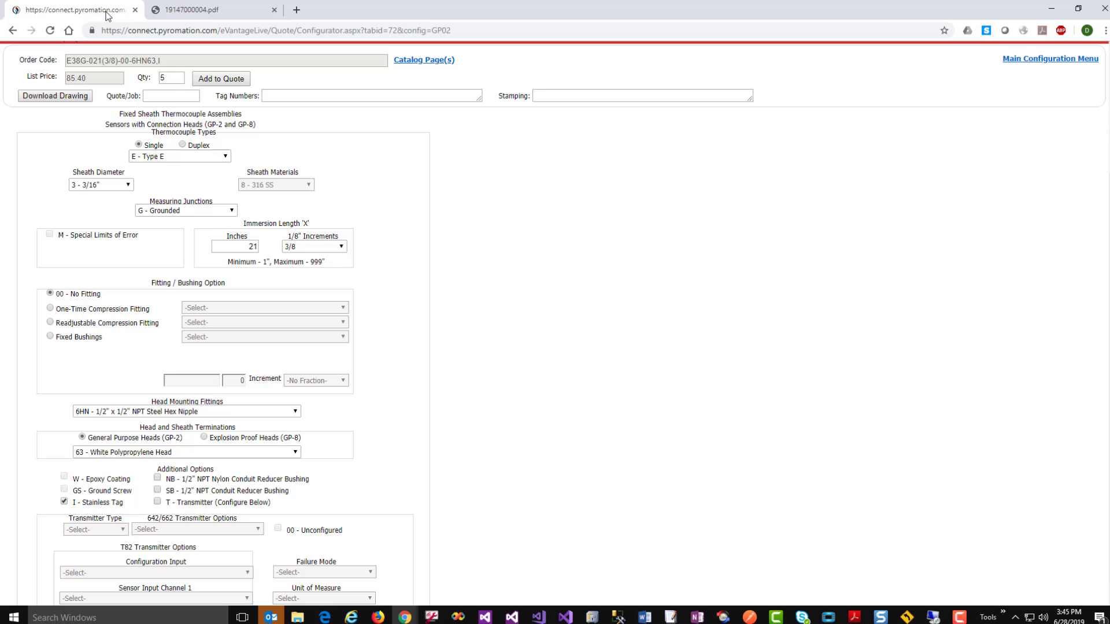
{"action": "left_click", "coordinate": [220, 79]}
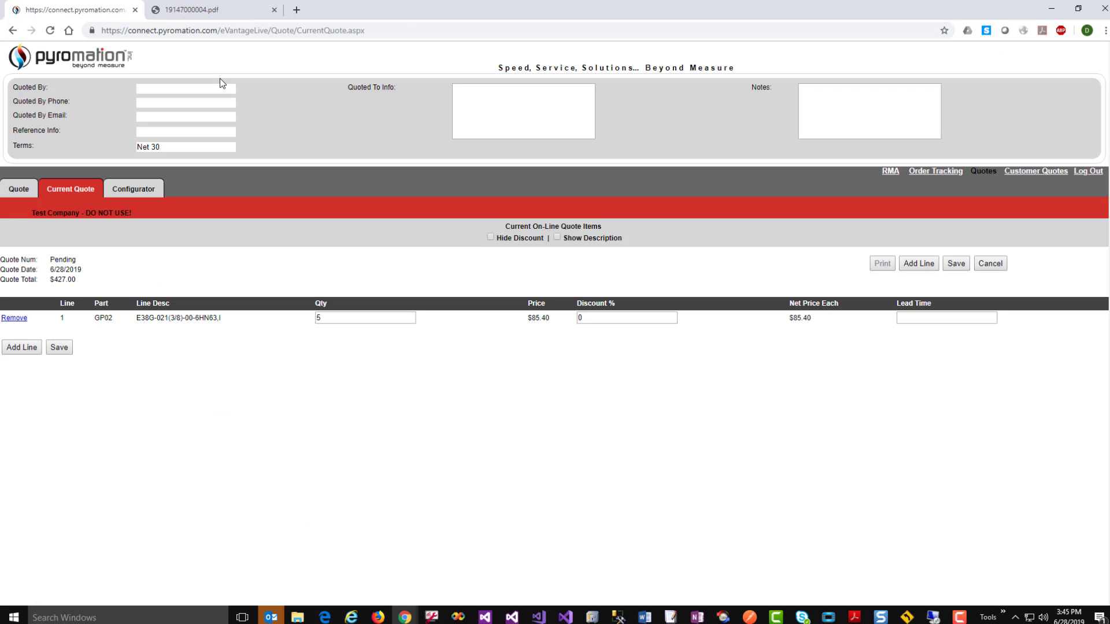